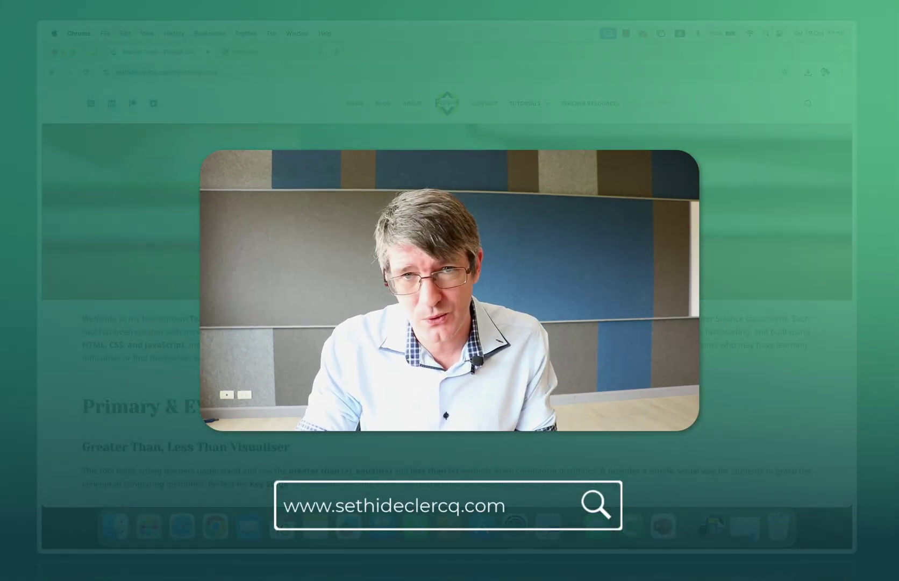
Reload Teacher Tools from its nav link and scroll to the Greater Than, Less Than Visualiser preview.
scroll(564, 377, "down", 2)
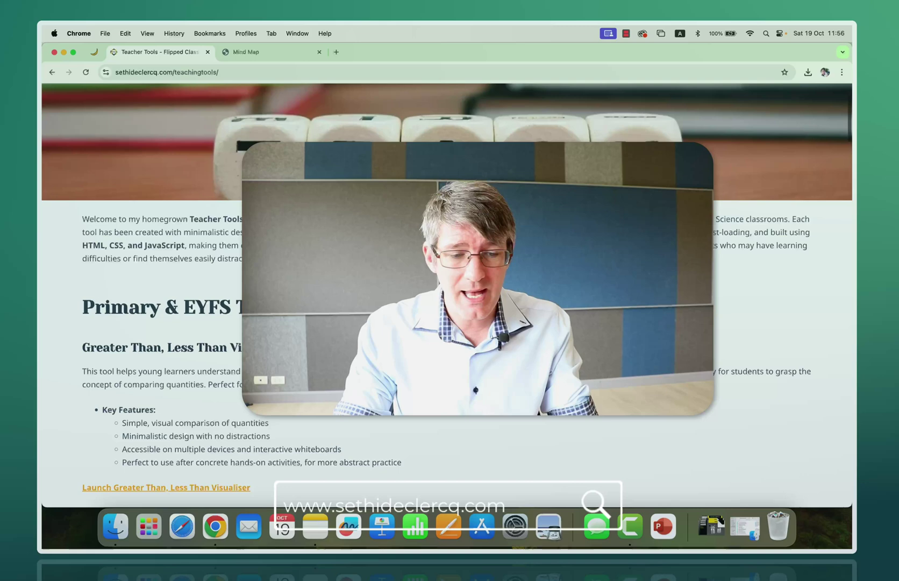
scroll(564, 376, "down", 2)
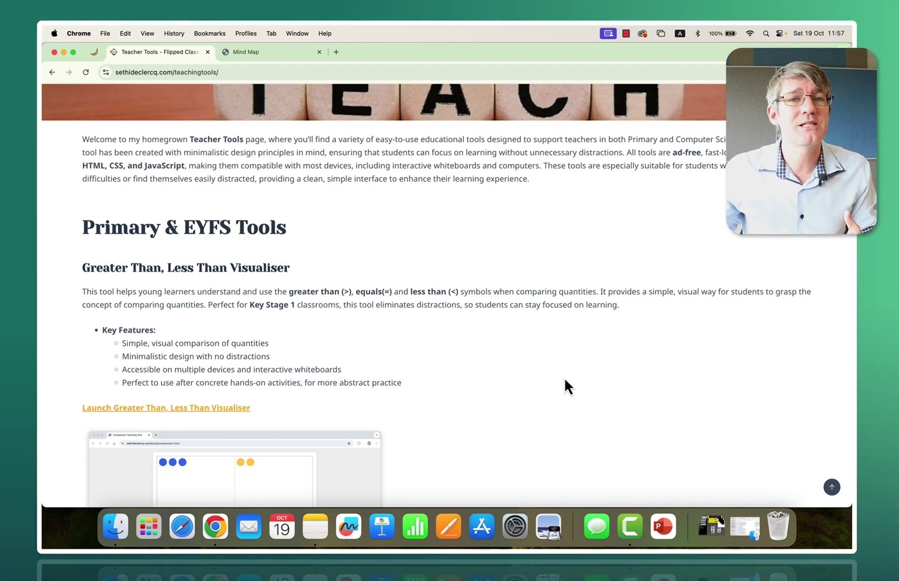
scroll(564, 376, "up", 5)
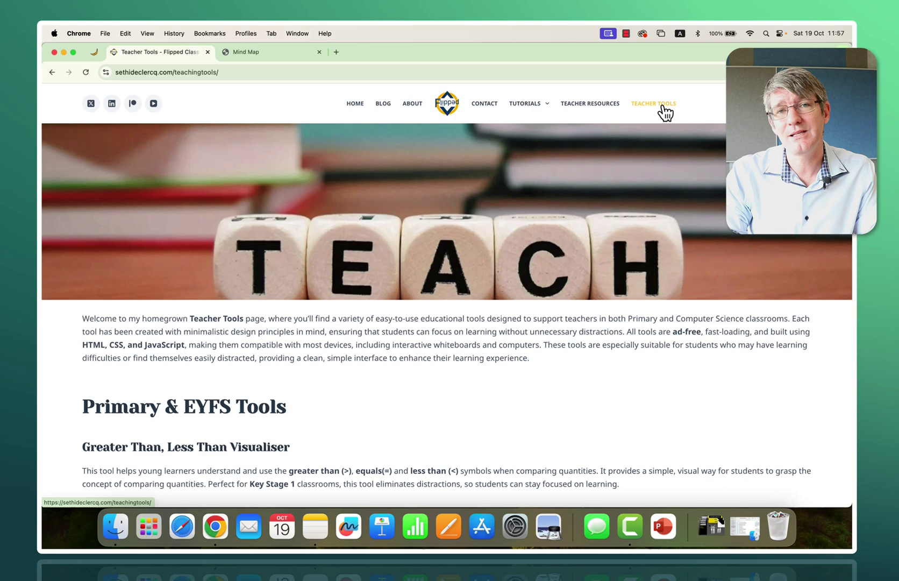
left_click(662, 113)
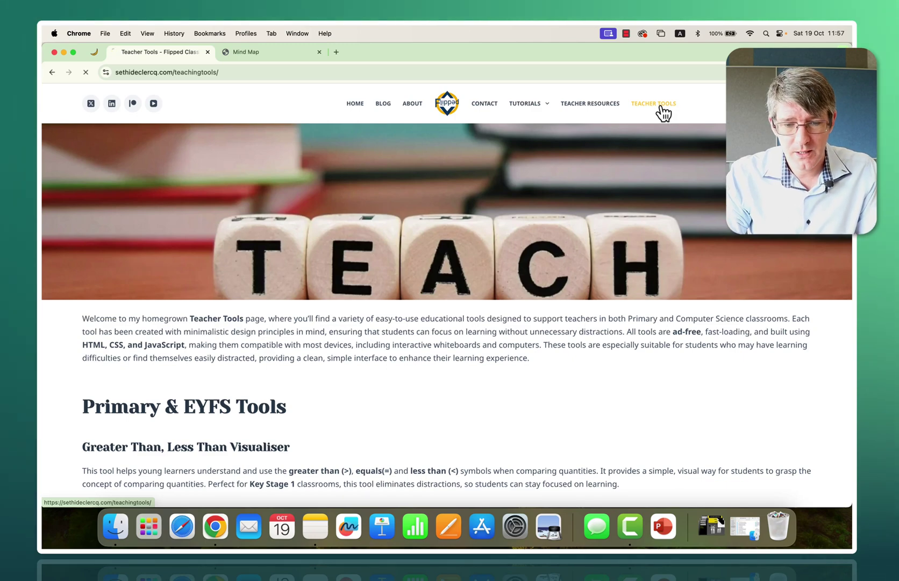
scroll(224, 455, "down", 3)
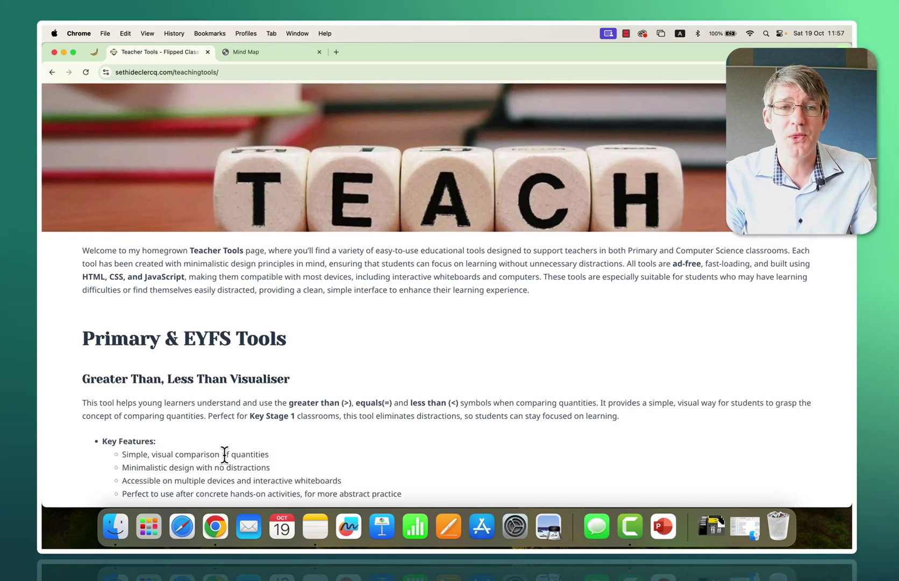
scroll(224, 454, "down", 7)
scroll(225, 457, "up", 2)
scroll(226, 457, "up", 5)
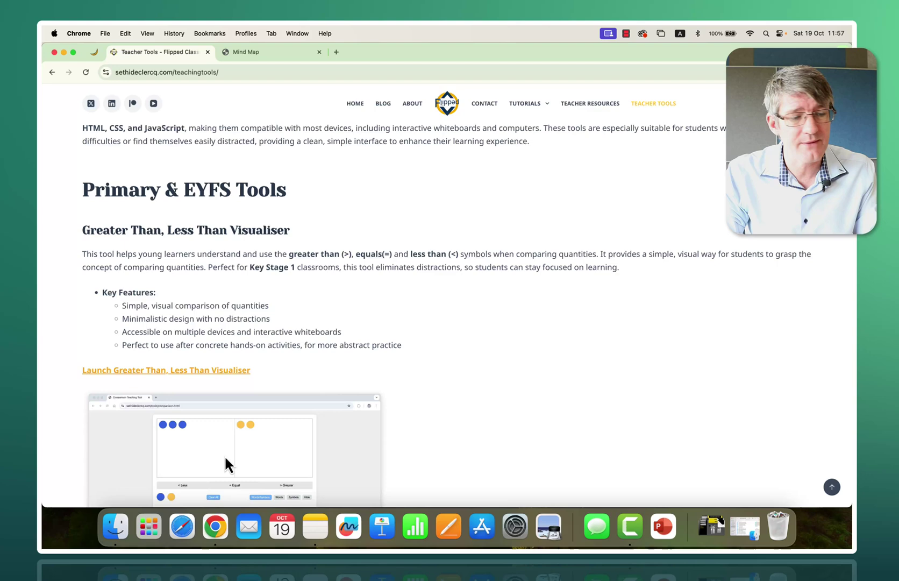
scroll(225, 462, "down", 6)
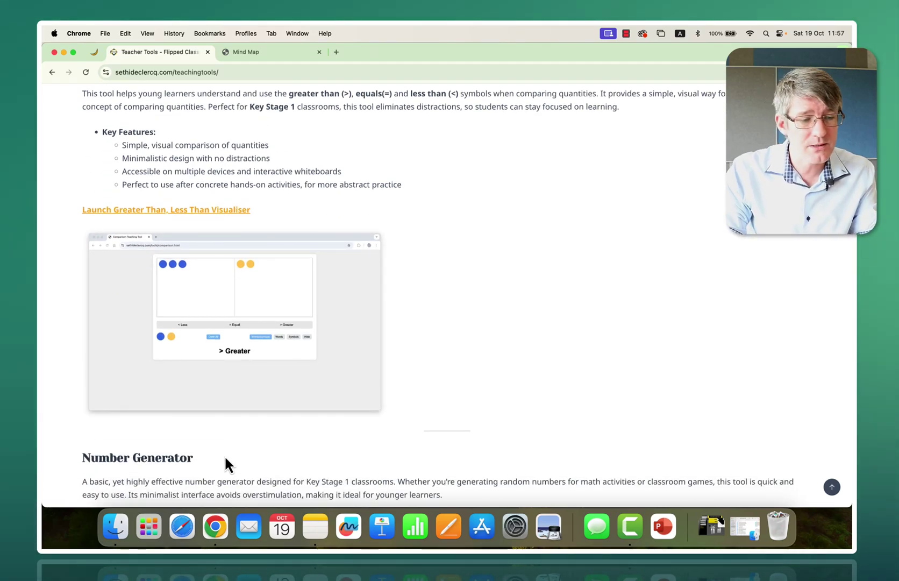
Launch the visualiser and place two blue counters left and three yellow counters right.
left_click(216, 210)
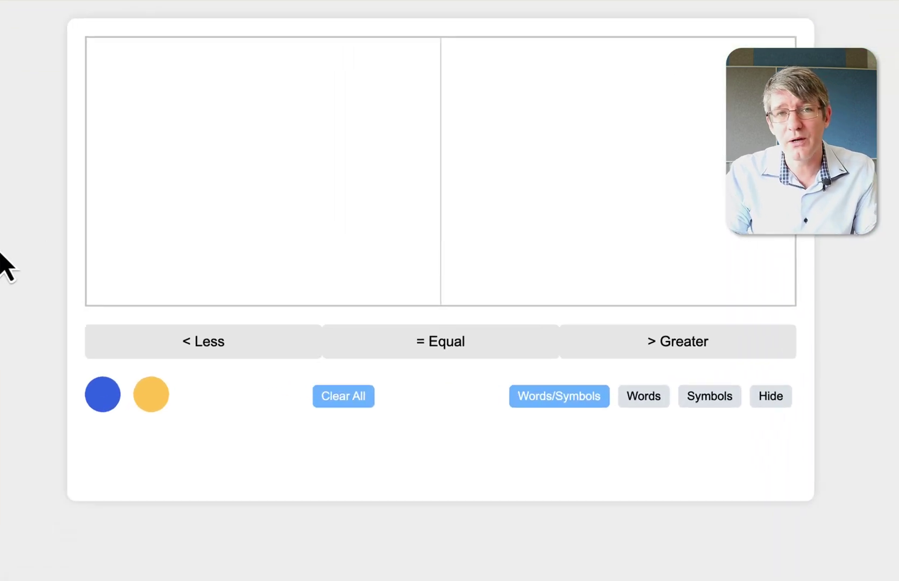
left_click_drag(97, 404, 207, 191)
left_click_drag(111, 395, 269, 134)
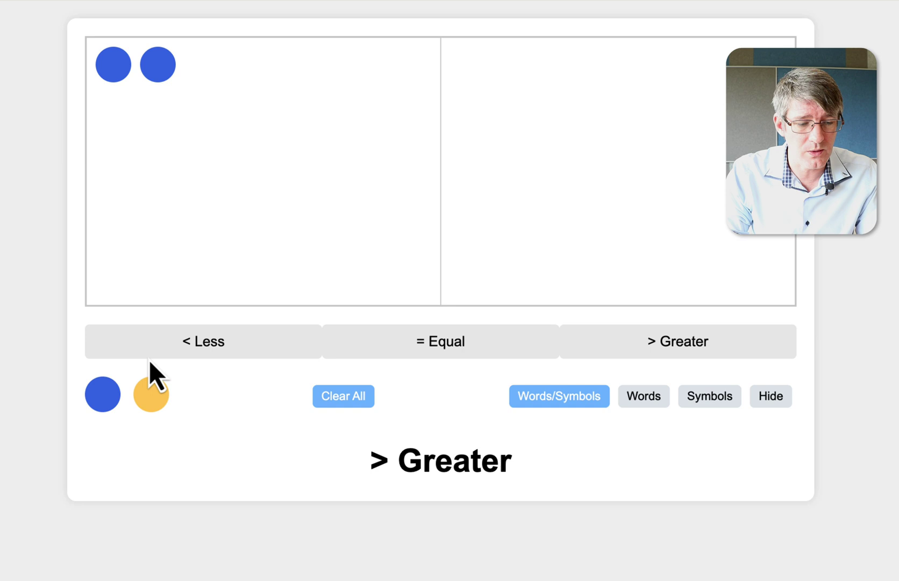
left_click_drag(153, 388, 435, 210)
left_click_drag(160, 395, 589, 126)
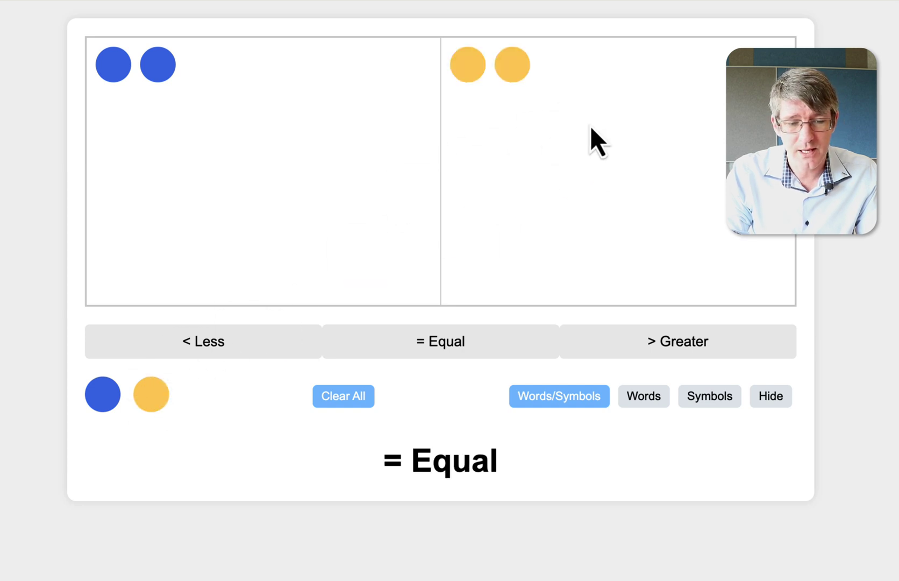
left_click_drag(152, 394, 593, 187)
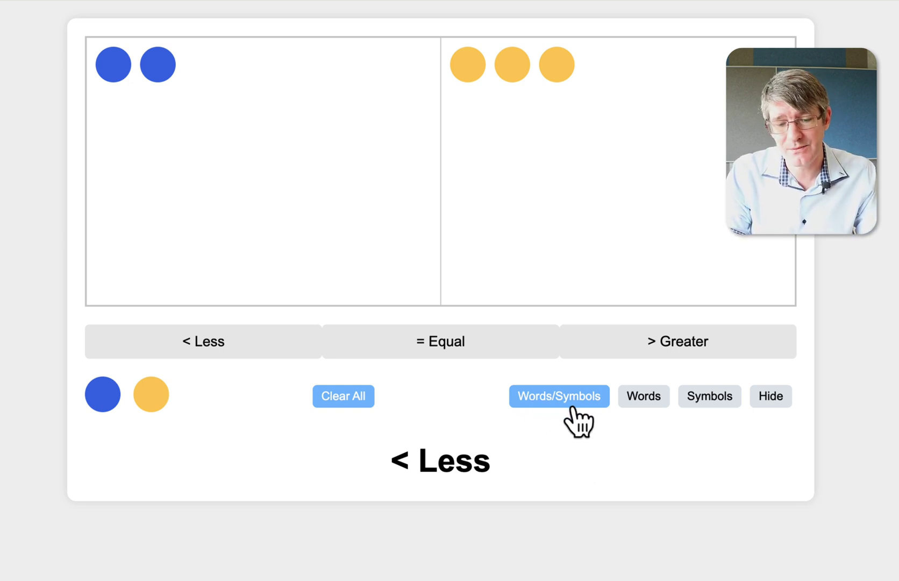
Show the comparison as words, then as a symbol, then hide the label.
left_click(644, 400)
left_click(714, 407)
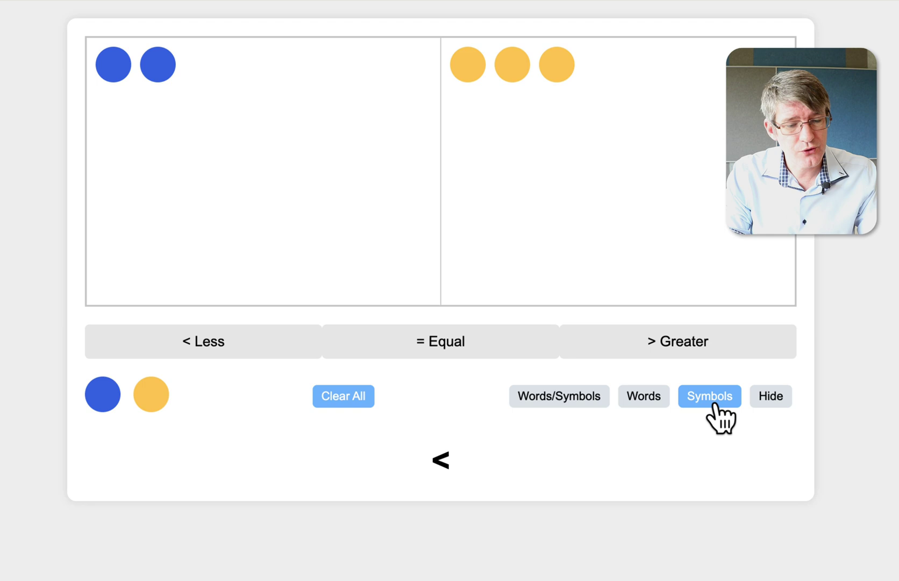
left_click(771, 406)
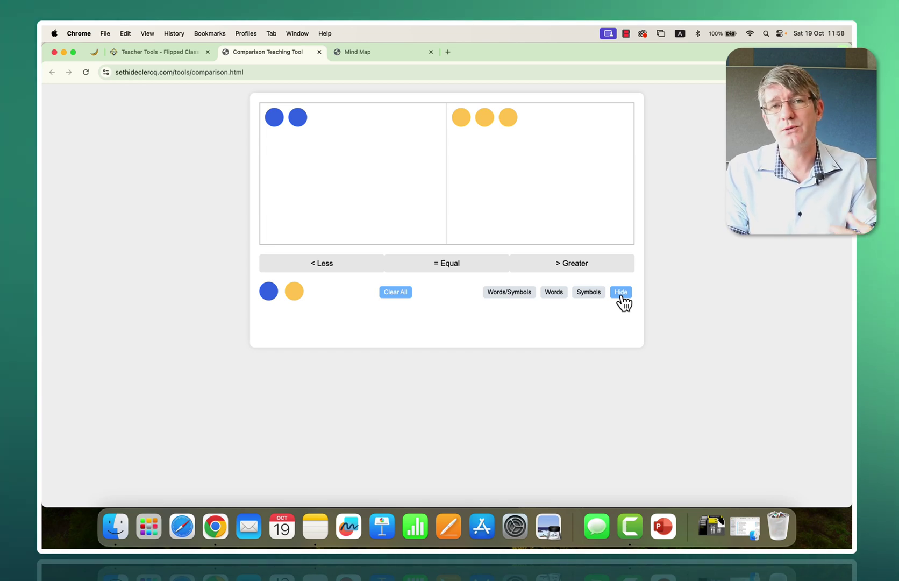
Close the visualiser tab and generate two random numbers in the Number Generator.
left_click(319, 52)
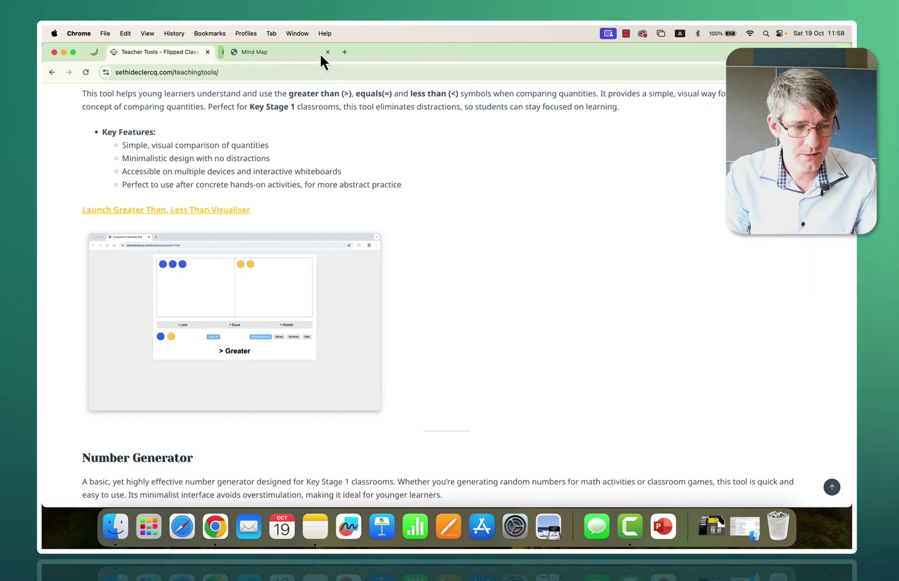
scroll(288, 270, "down", 6)
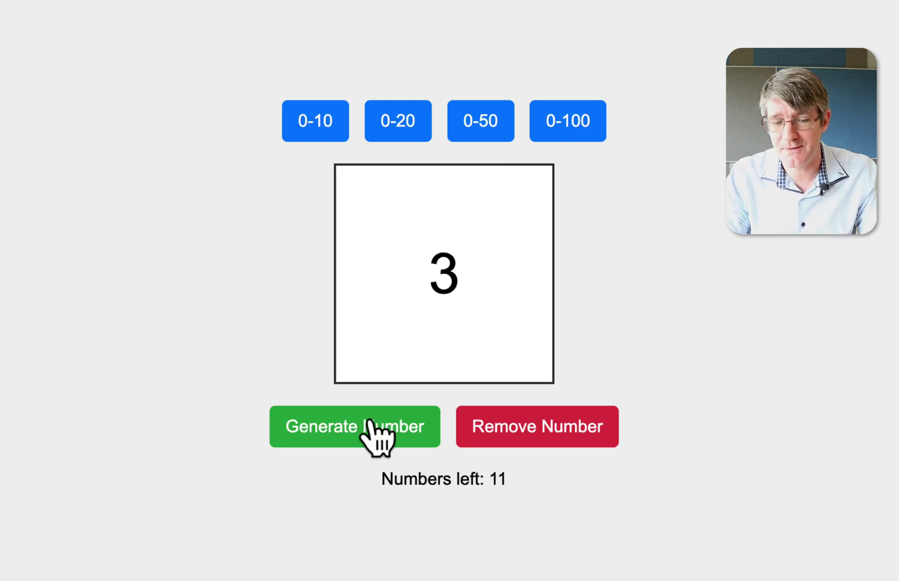
left_click(370, 421)
left_click(370, 422)
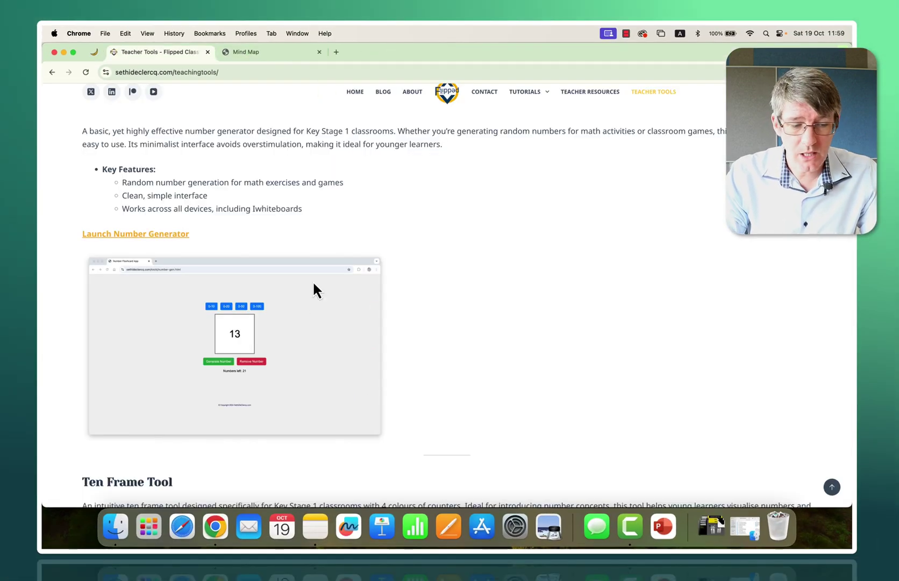
Open the Ten Frame Tool and toggle its running total off and back on.
scroll(311, 296, "down", 7)
scroll(311, 301, "down", 2)
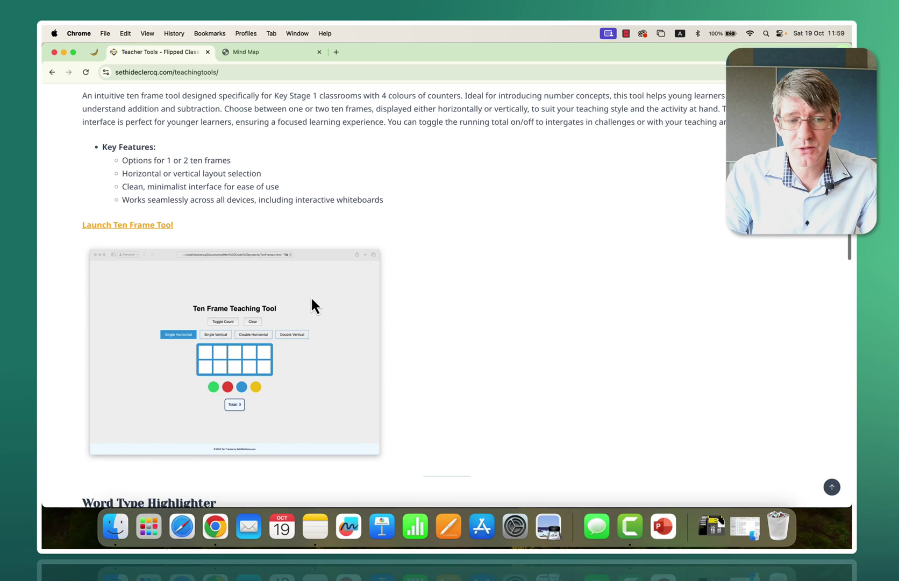
left_click(162, 229)
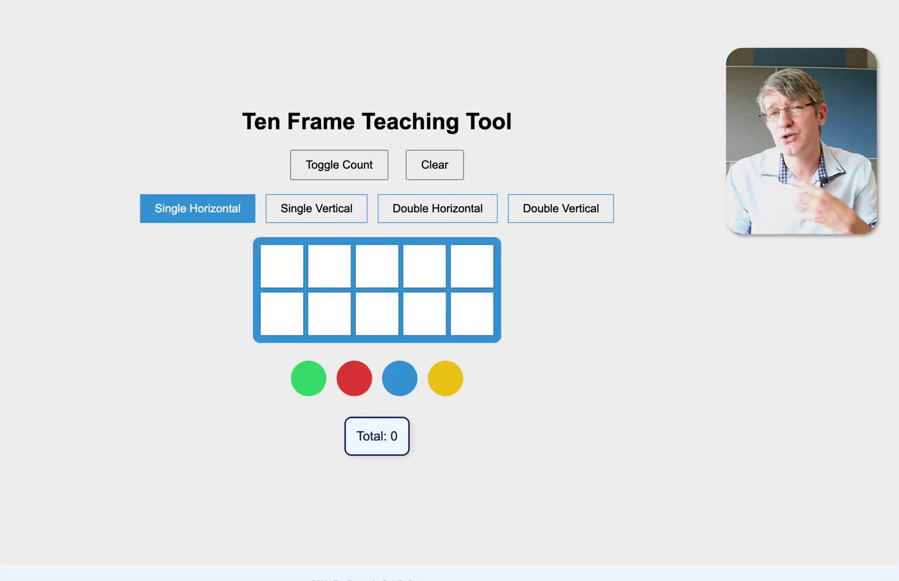
left_click(347, 165)
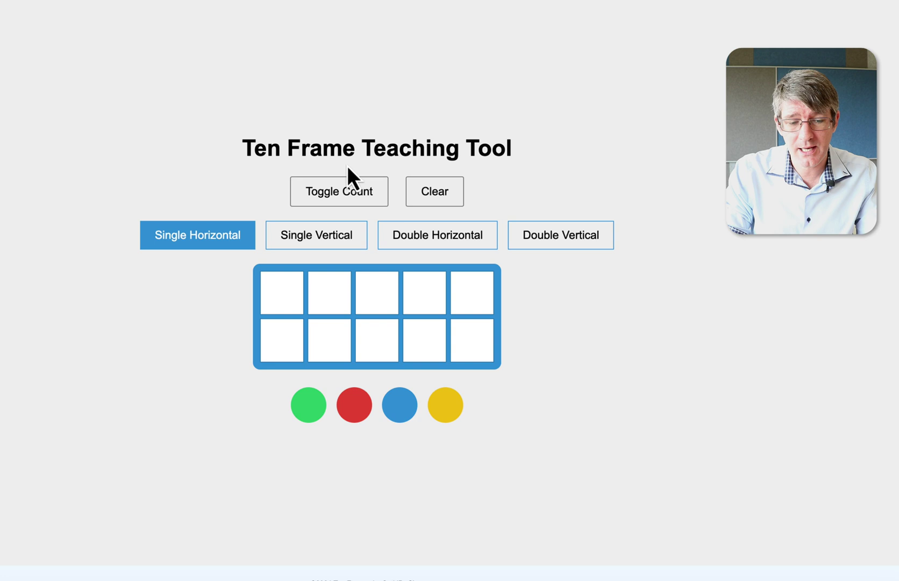
left_click(355, 188)
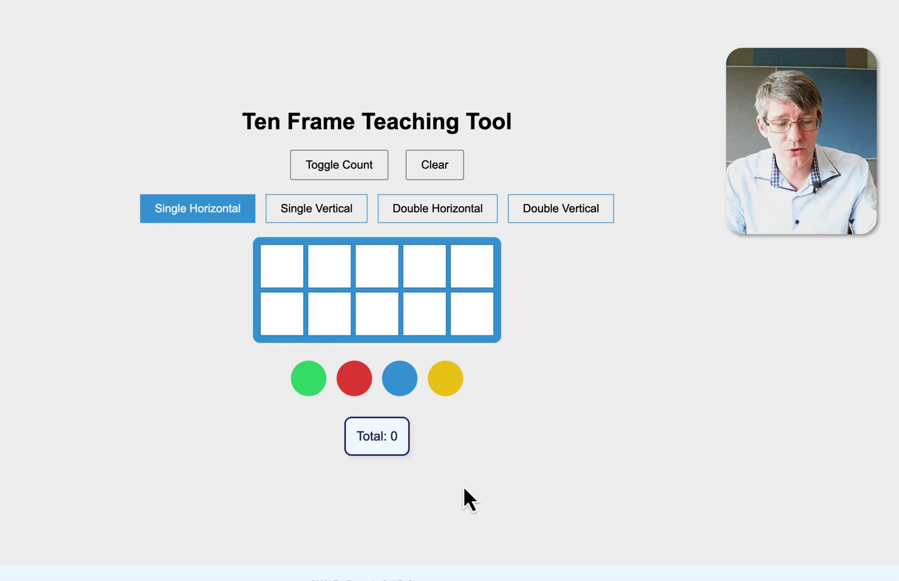
Fill the first three cells with two green and one red counter, toggling the total of 3.
left_click_drag(309, 378, 309, 355)
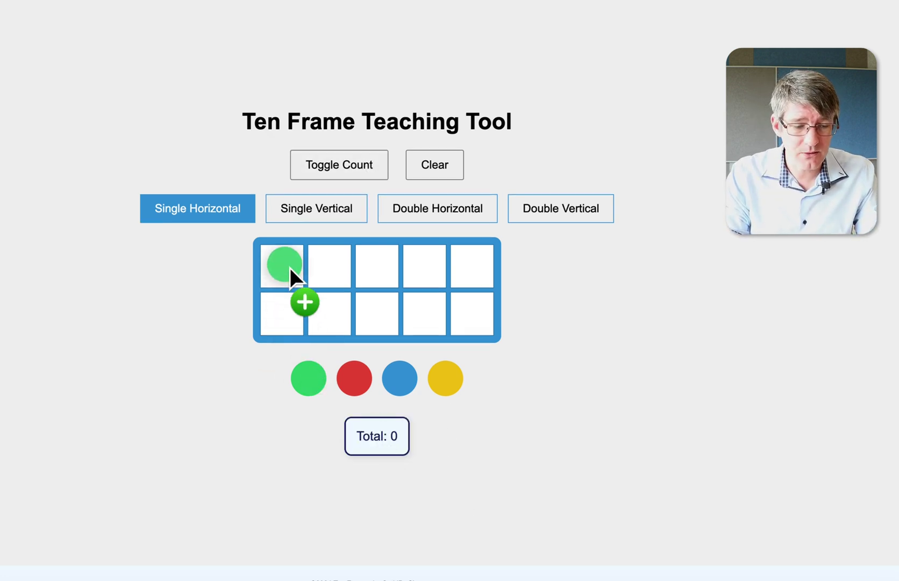
left_click_drag(289, 266, 290, 268)
left_click_drag(309, 376, 330, 272)
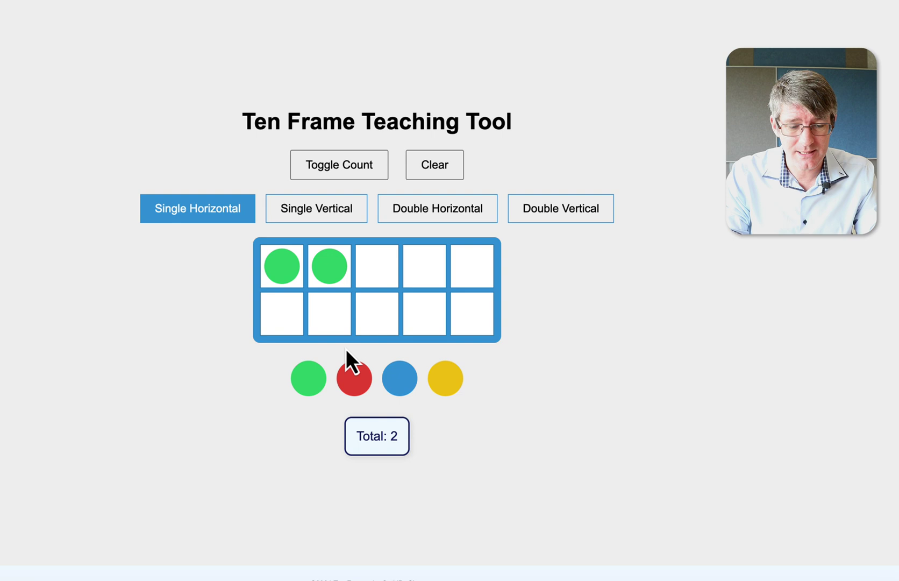
left_click_drag(363, 377, 377, 280)
left_click(353, 171)
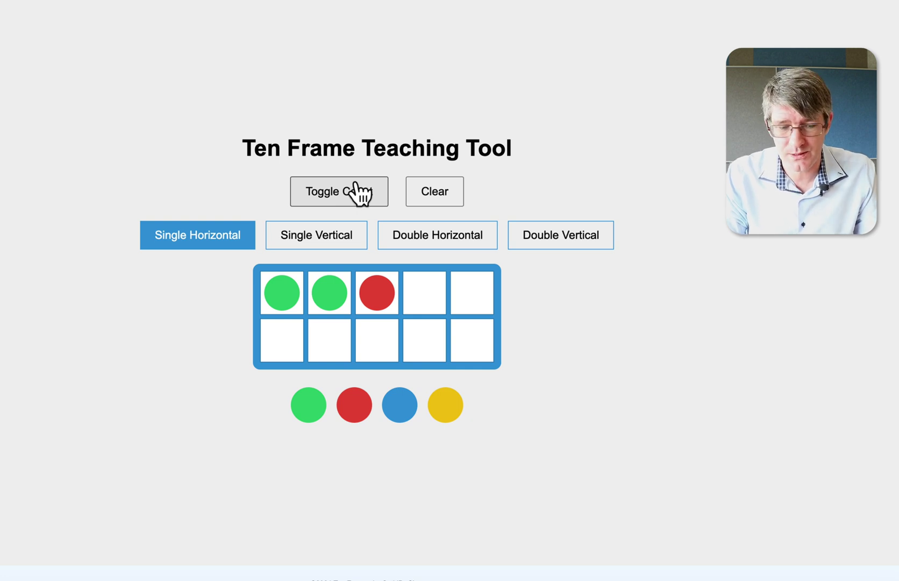
left_click(356, 183)
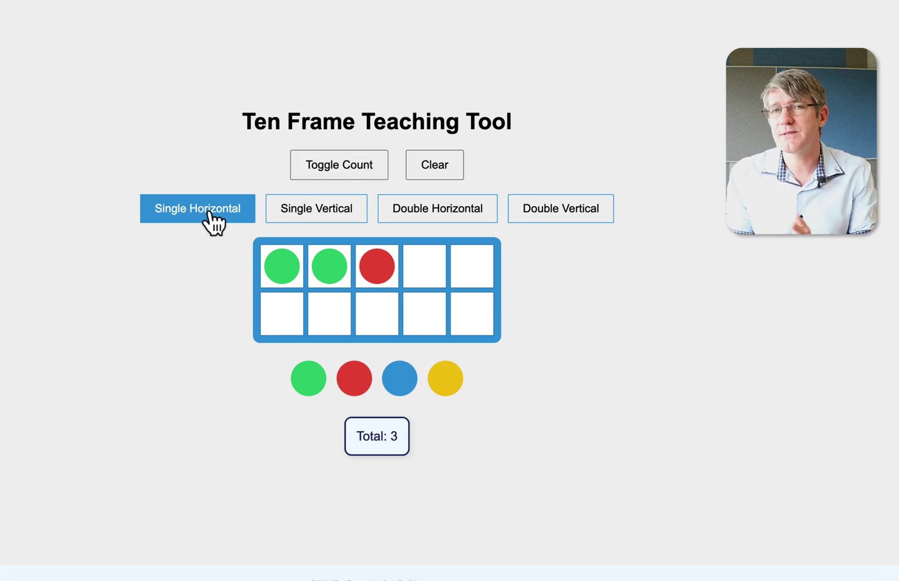
Switch layouts to one vertical, two horizontal, then two vertical ten frames.
left_click(323, 212)
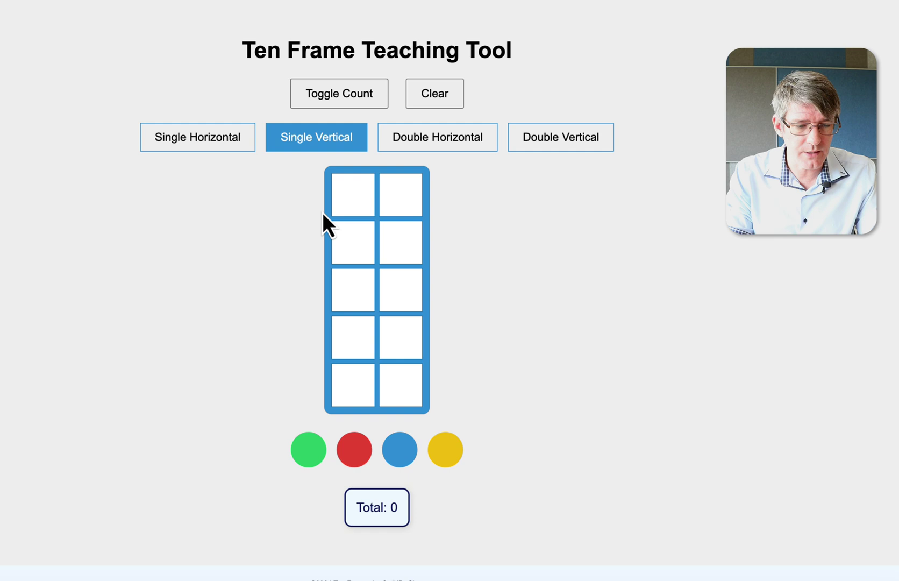
left_click(438, 147)
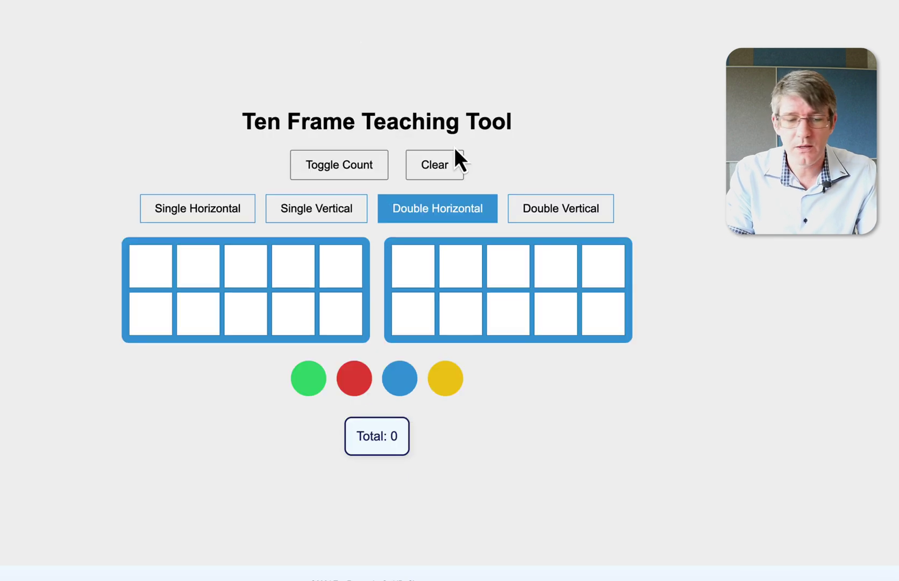
left_click(569, 214)
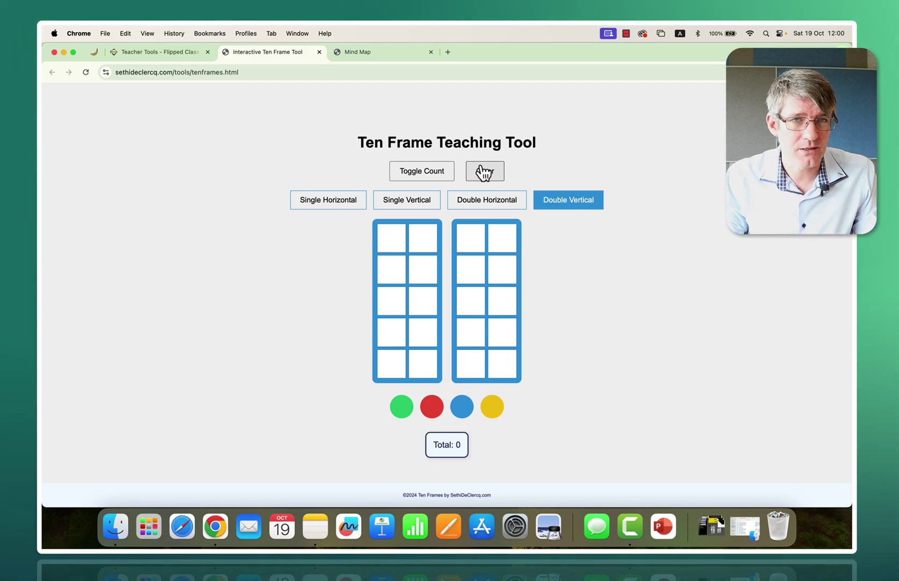
Return to the Teacher Tools page and launch the Paint Tool.
left_click(171, 51)
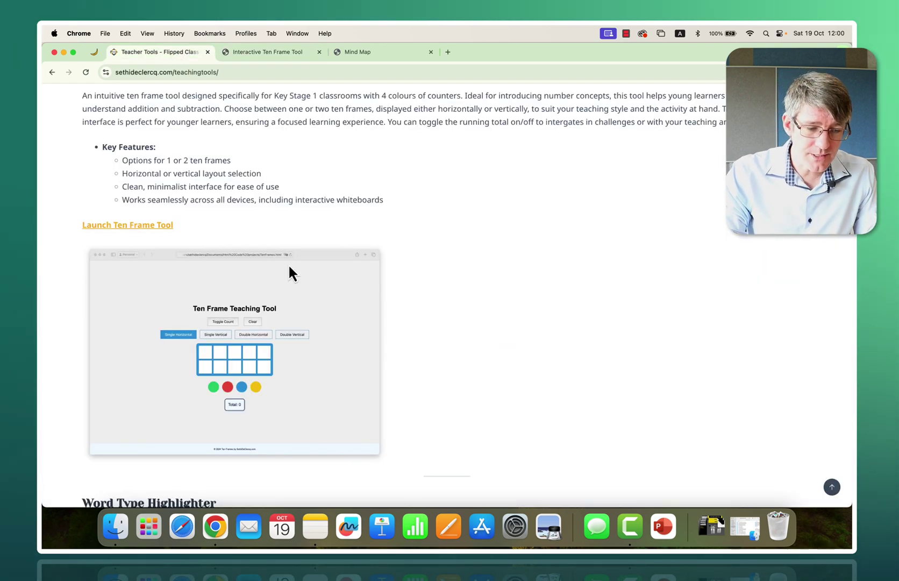
scroll(290, 266, "down", 10)
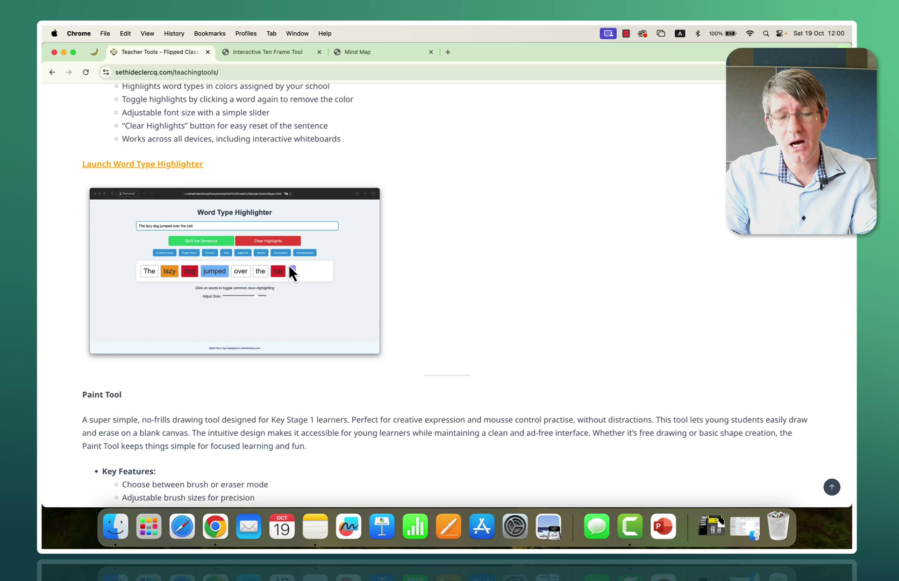
scroll(288, 263, "down", 8)
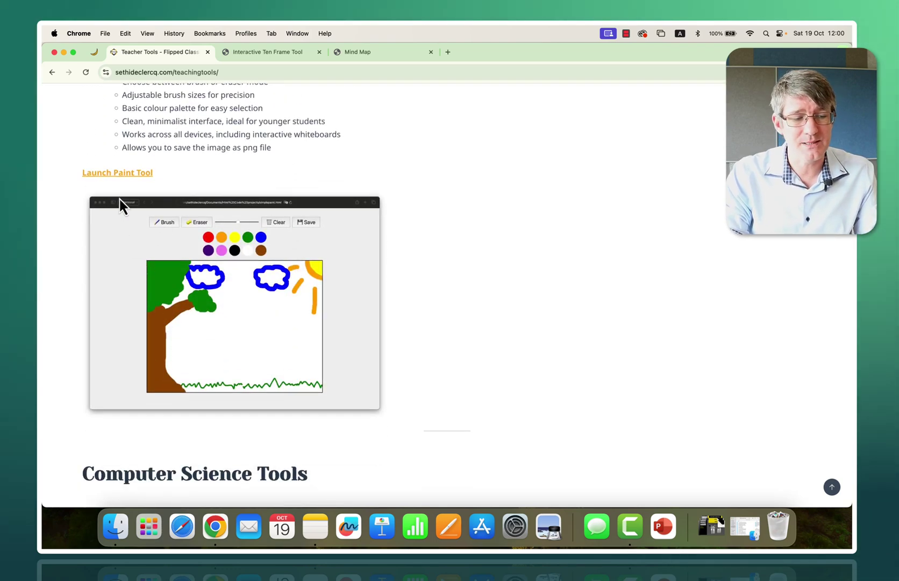
left_click(127, 173)
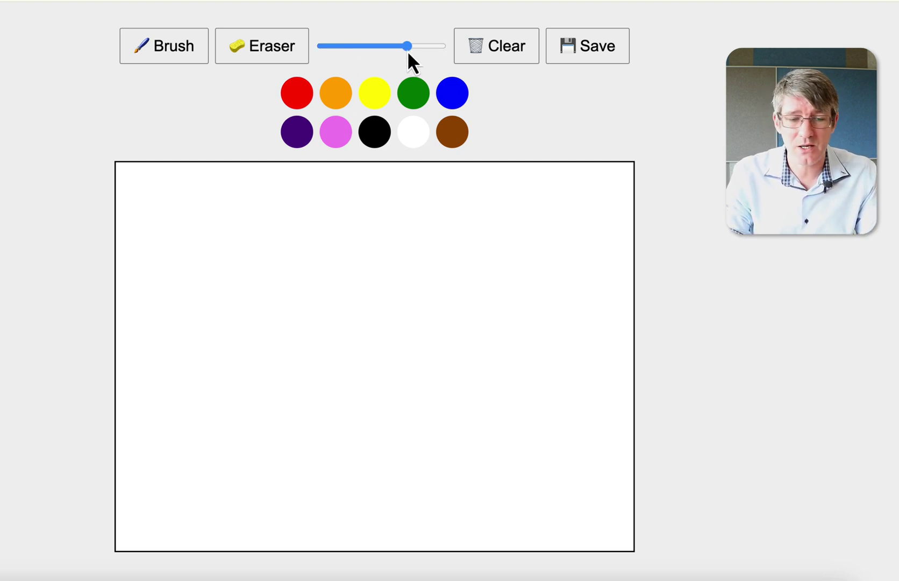
Paint an orange squiggle and a green curve, then erase a gap through both.
left_click(344, 105)
mouse_move(377, 265)
left_mouse_down()
mouse_move(355, 261)
mouse_move(477, 347)
left_mouse_up()
left_click(415, 97)
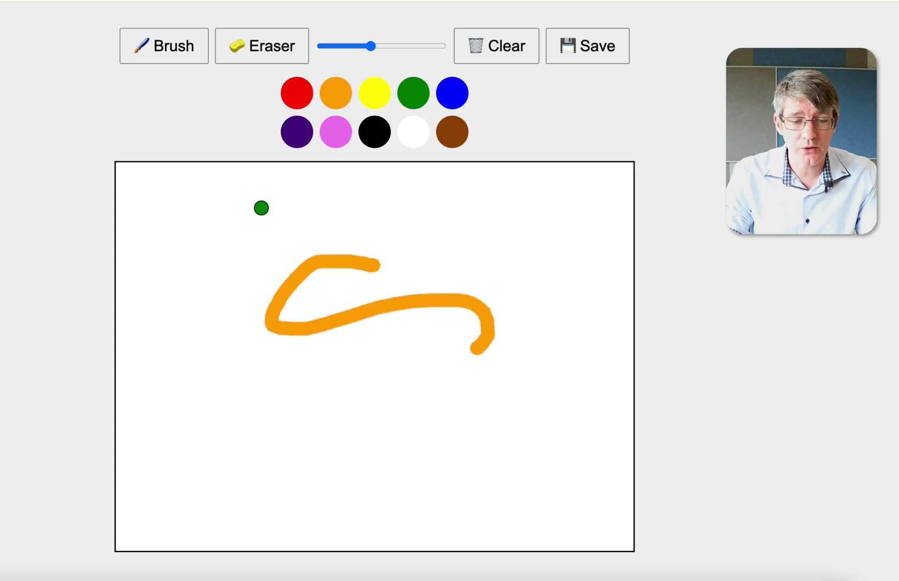
left_click_drag(261, 206, 244, 343)
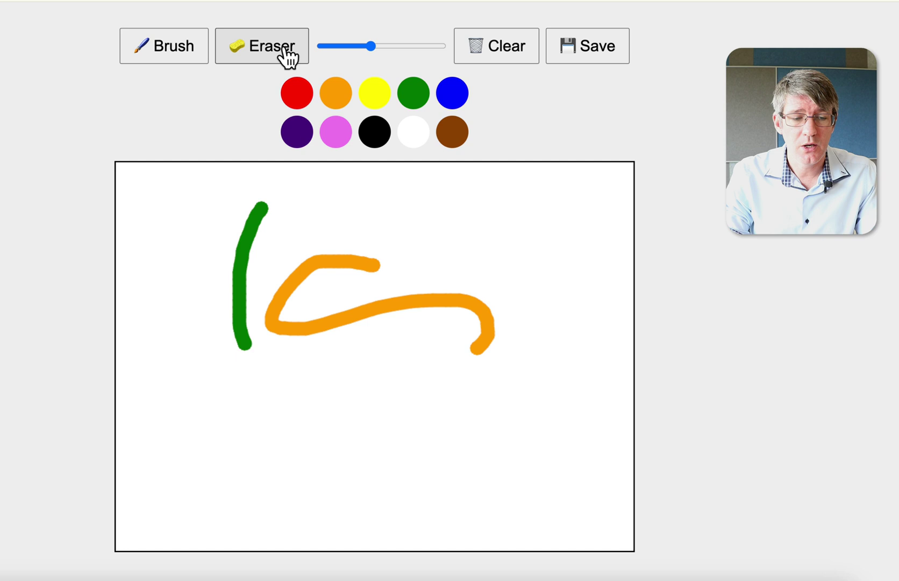
left_click_drag(212, 227, 308, 269)
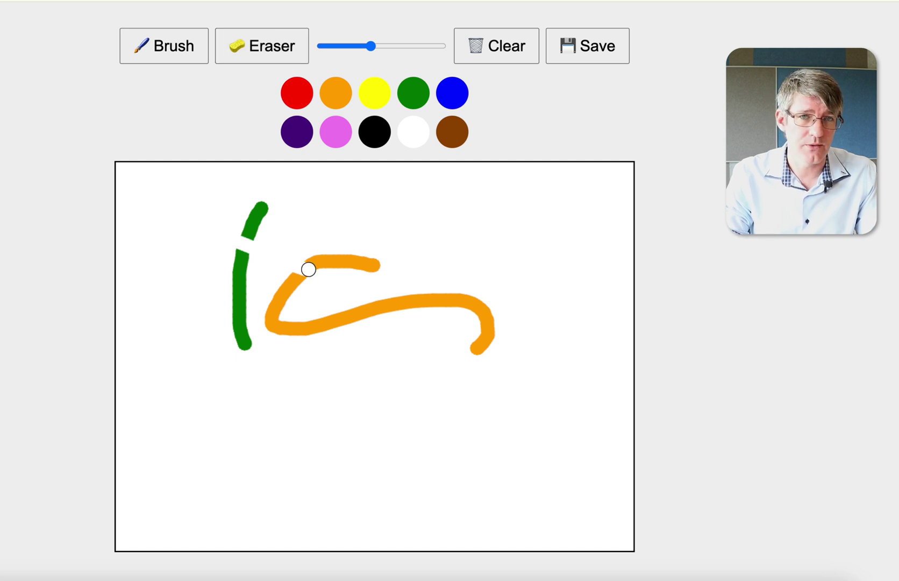
Shrink the brush, draw a thin orange vertical line, then clear the canvas.
left_click_drag(356, 47, 333, 48)
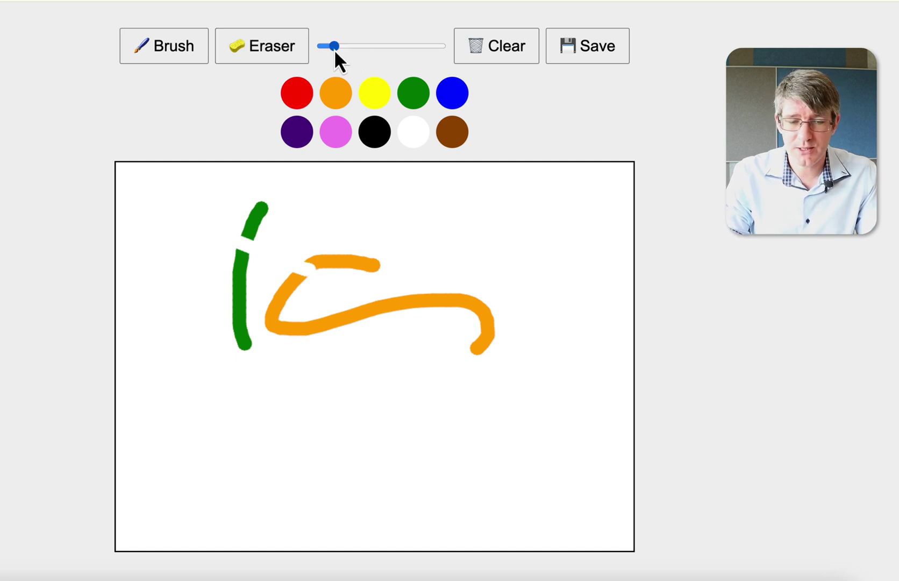
left_click(337, 95)
left_click_drag(307, 197, 306, 265)
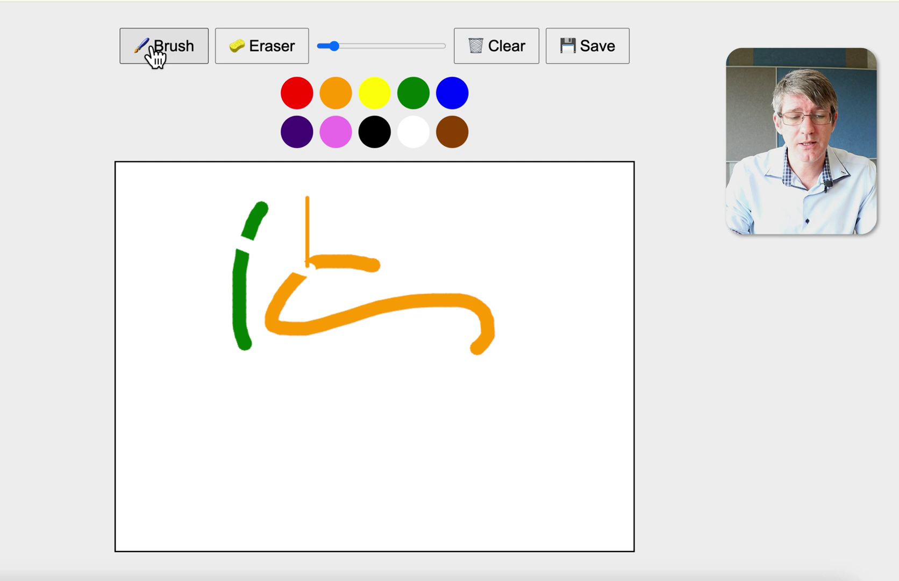
left_click(501, 56)
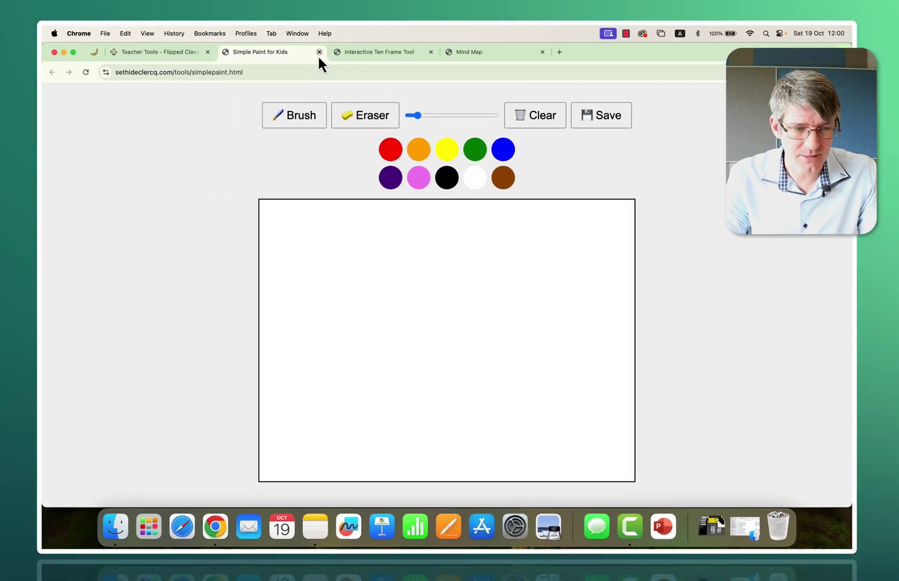
Close the paint tool and scroll to the Decimal to Binary Conversion Tool section.
left_click(319, 54)
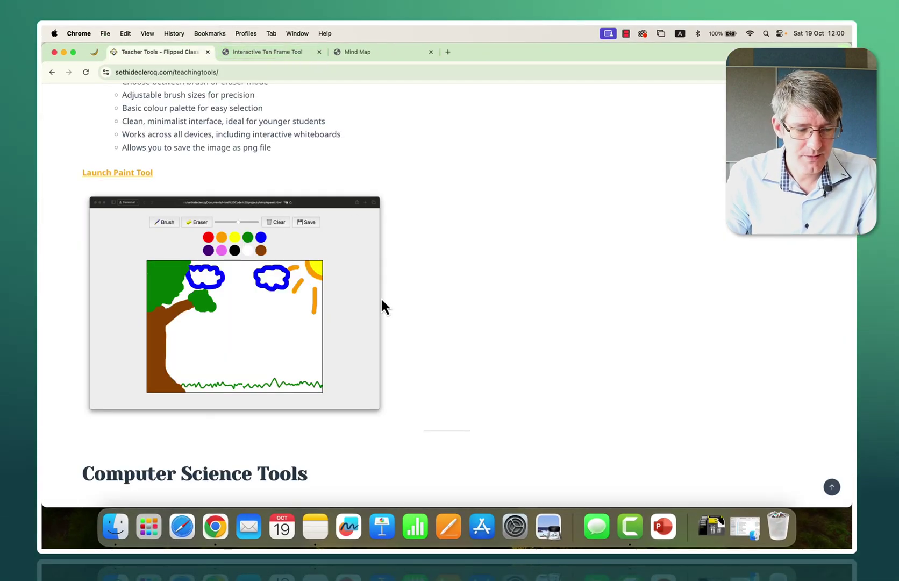
scroll(382, 301, "down", 10)
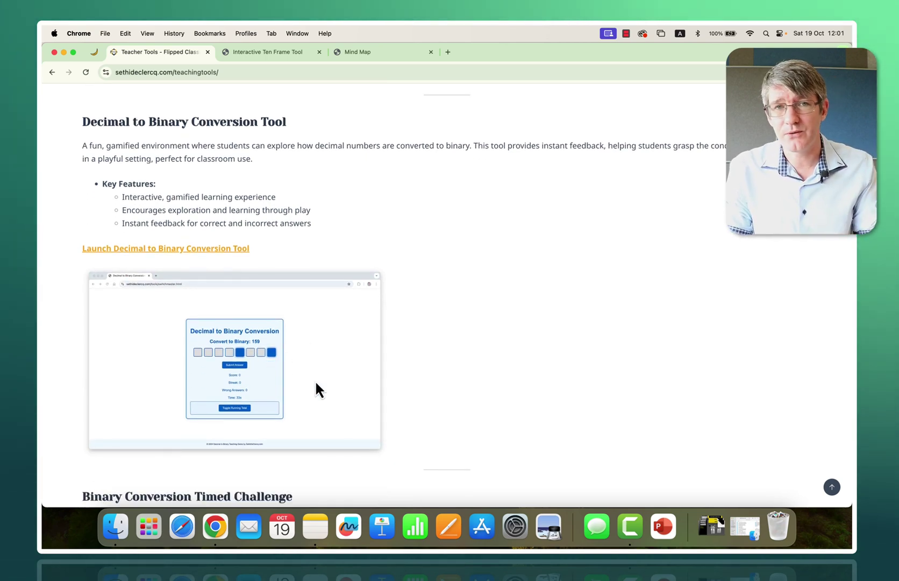
Scroll down to the Binary Conversion Timed Challenge description and preview.
scroll(315, 379, "down", 8)
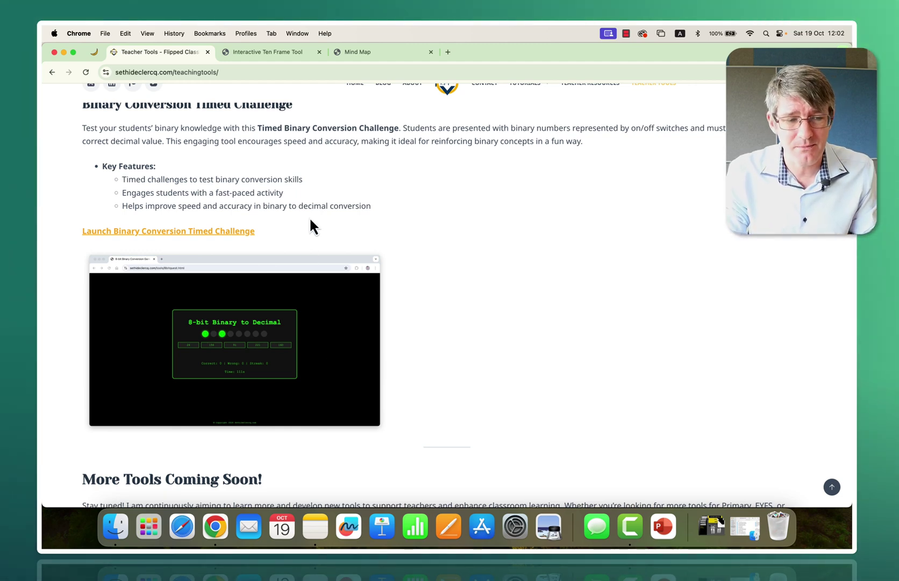
Name the root 'Teaching Tools' and add children 'Made by James' and 'Made by Sethi'.
left_click(383, 55)
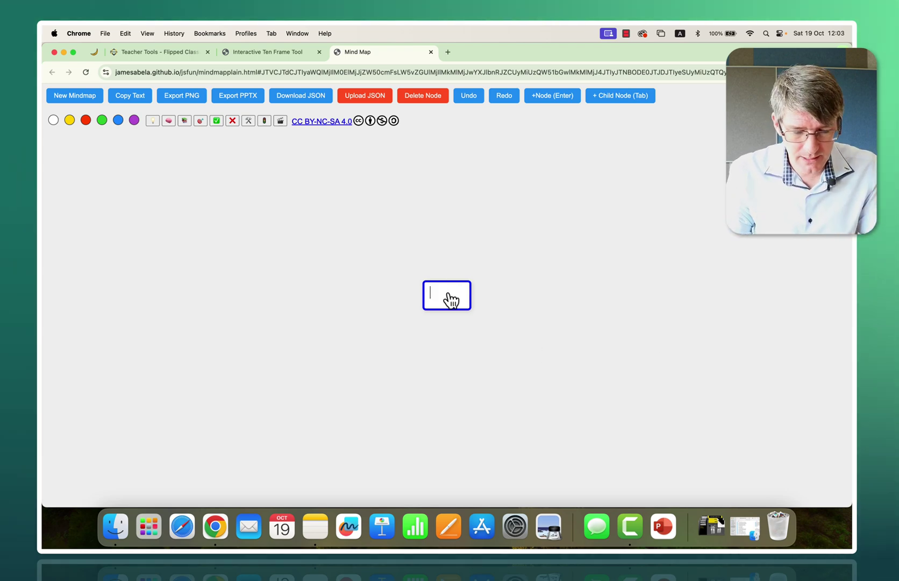
type("Teaching Tools")
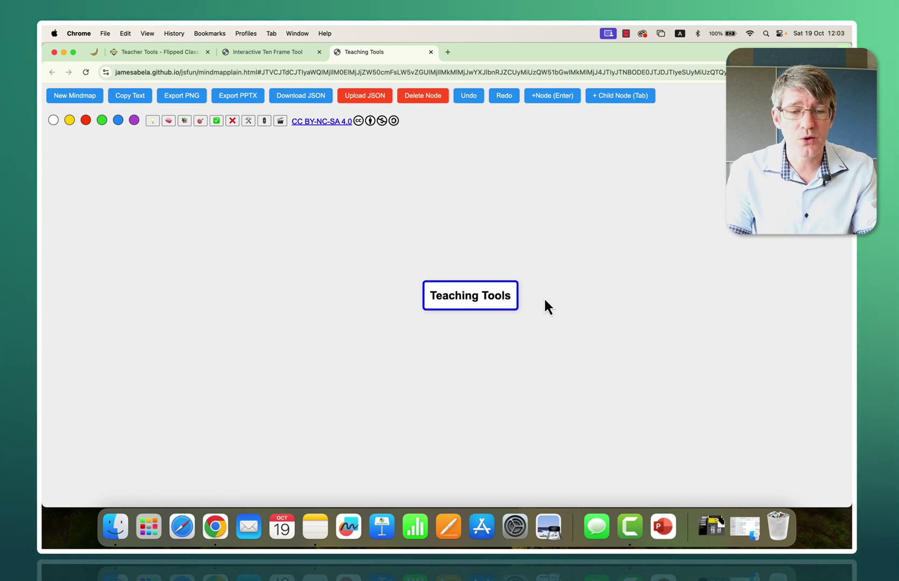
left_click(640, 103)
type("M")
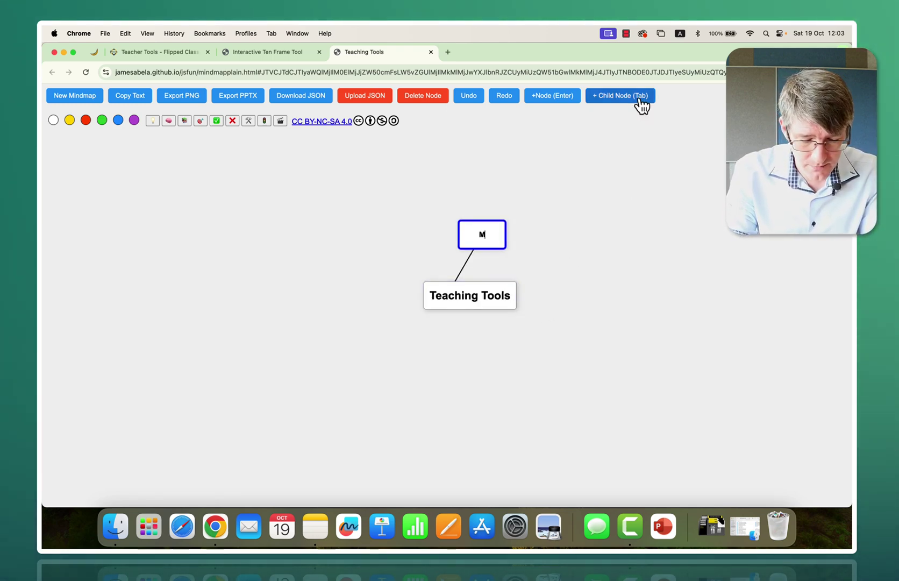
type("ade by James")
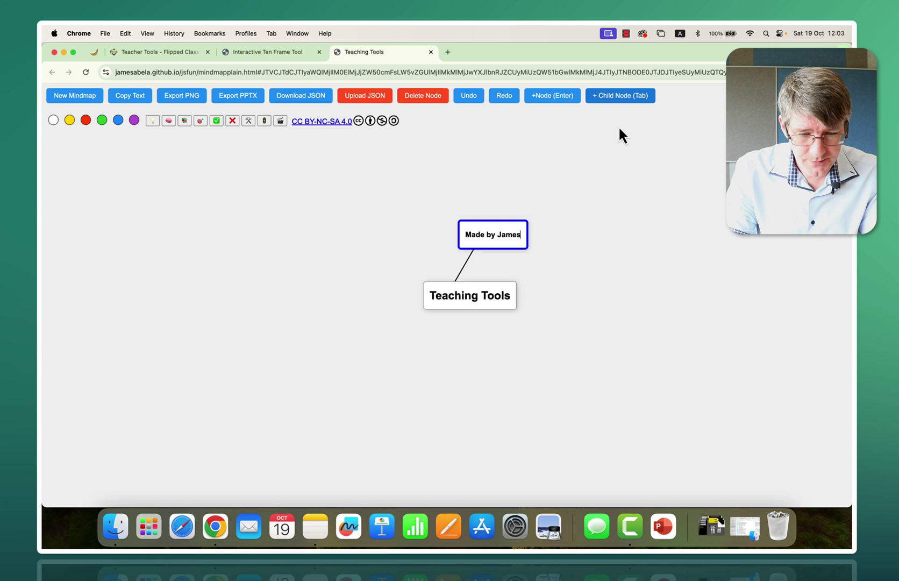
left_click(468, 304)
left_click(632, 106)
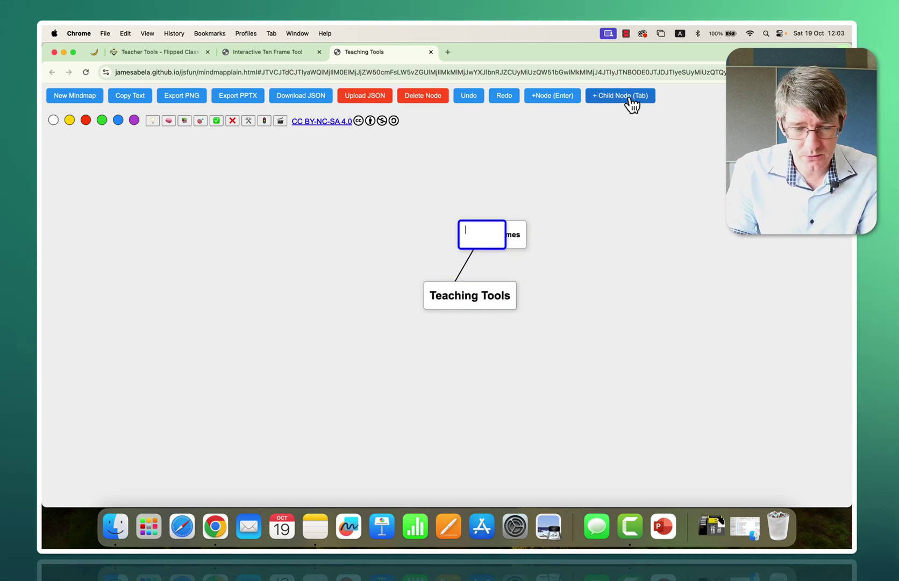
type("Made by Sethi")
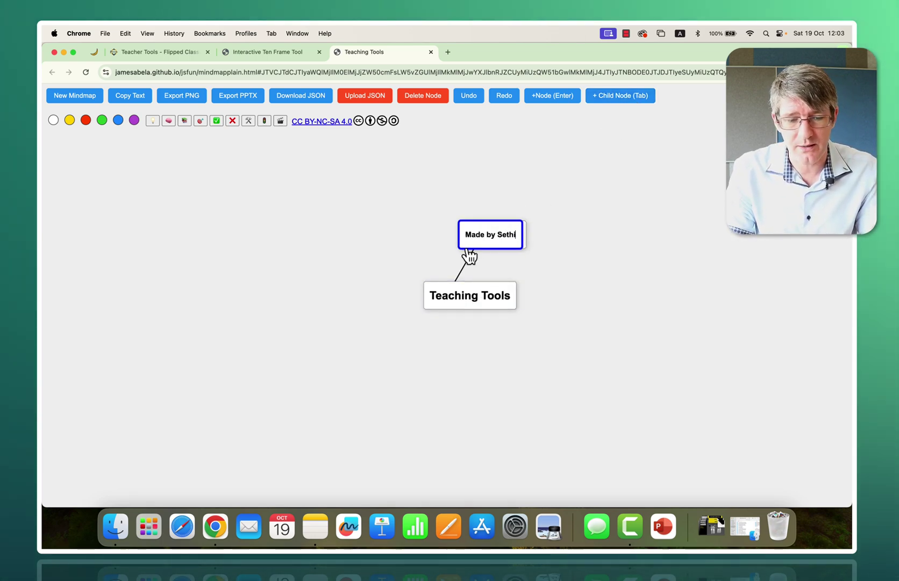
Move 'Made by Sethi' left, colour both author nodes blue and the root purple.
left_click_drag(467, 251, 249, 235)
left_click(119, 120)
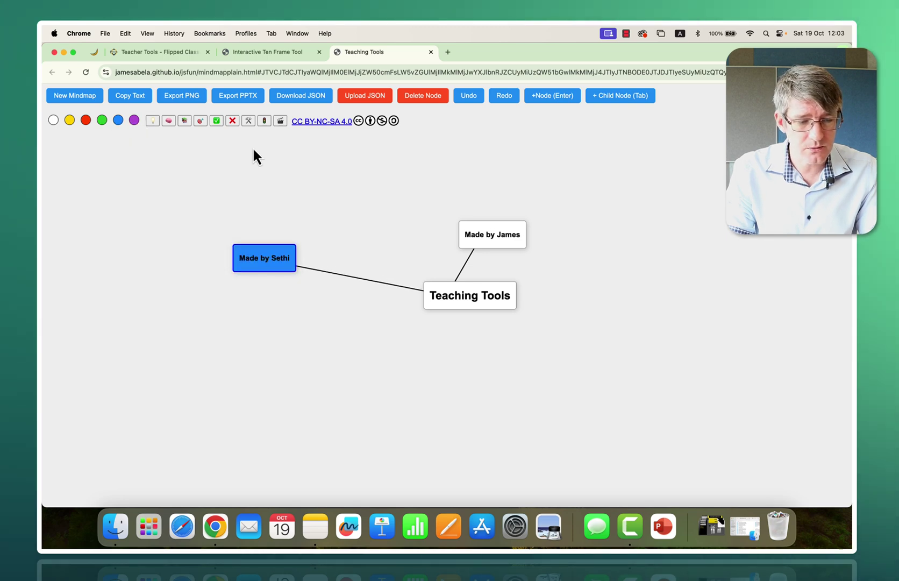
left_click(493, 240)
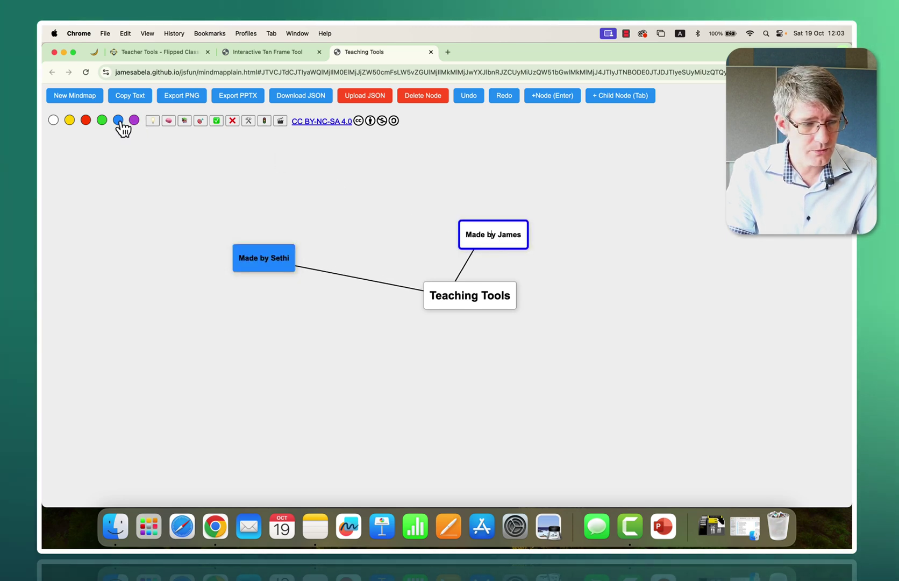
left_click(118, 120)
left_click(491, 300)
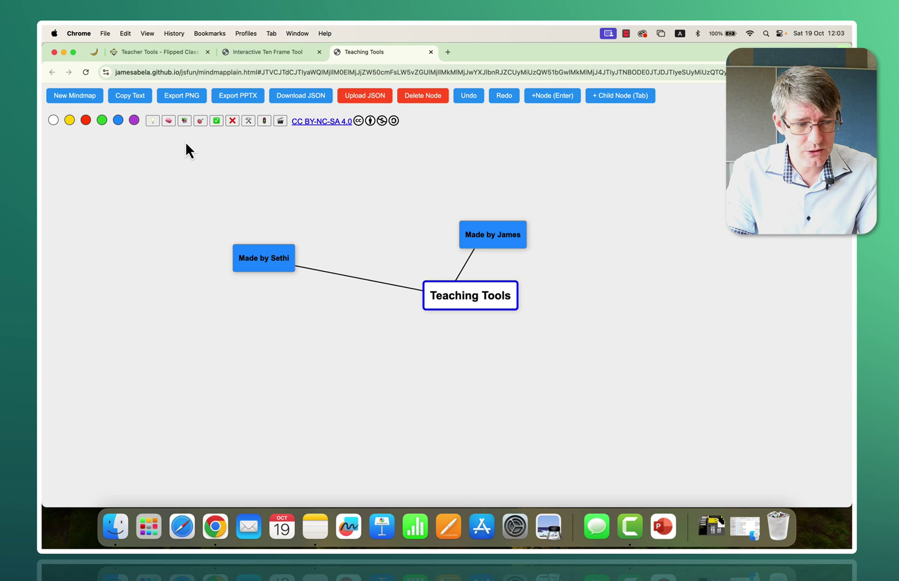
left_click(134, 120)
left_click(515, 236)
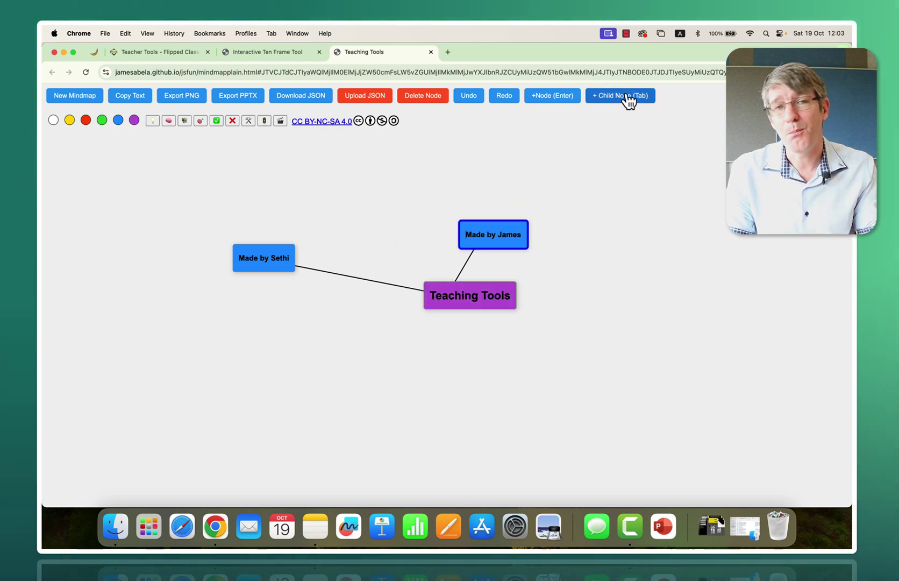
Add 'Mindmapping' under the upper author node and 'Ten Frame' under the left one.
left_click(627, 100)
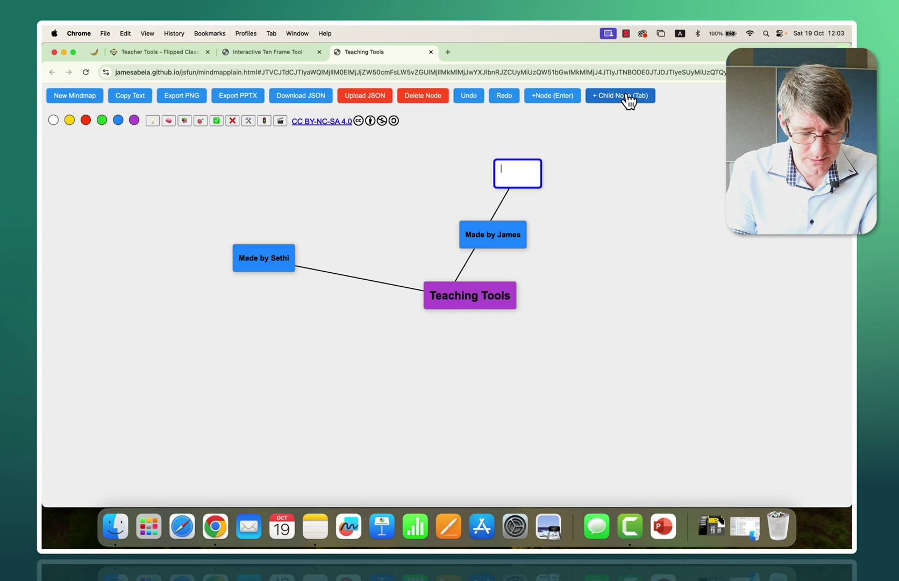
type("Mindmapping")
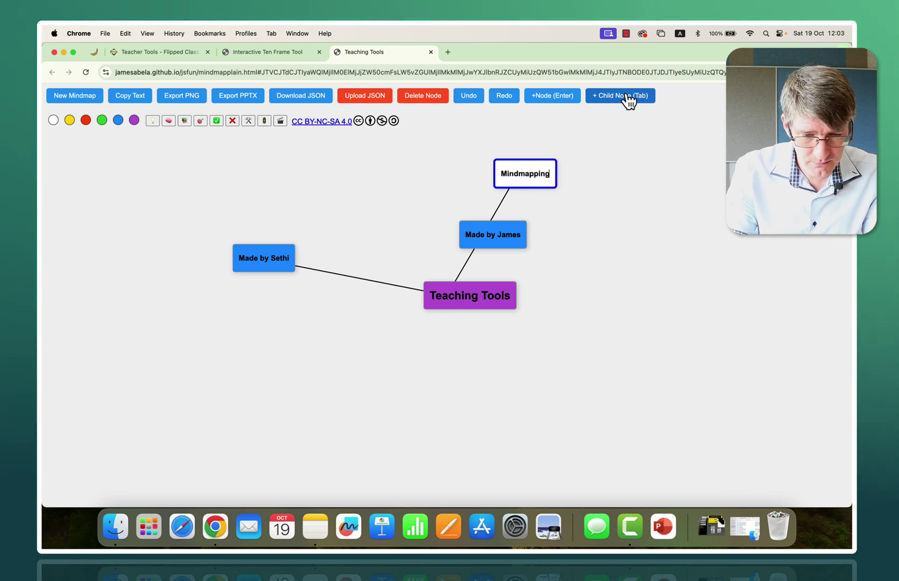
left_click(263, 263)
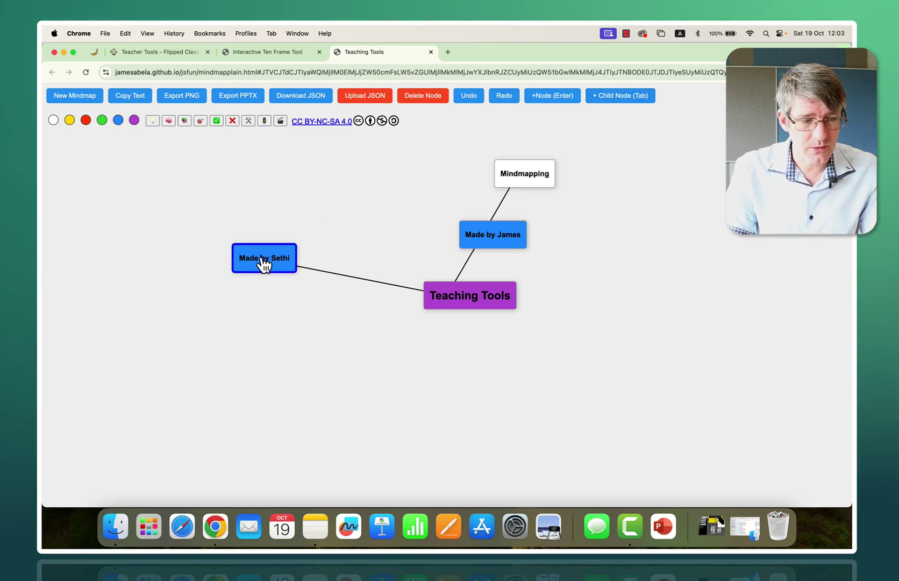
left_click(618, 100)
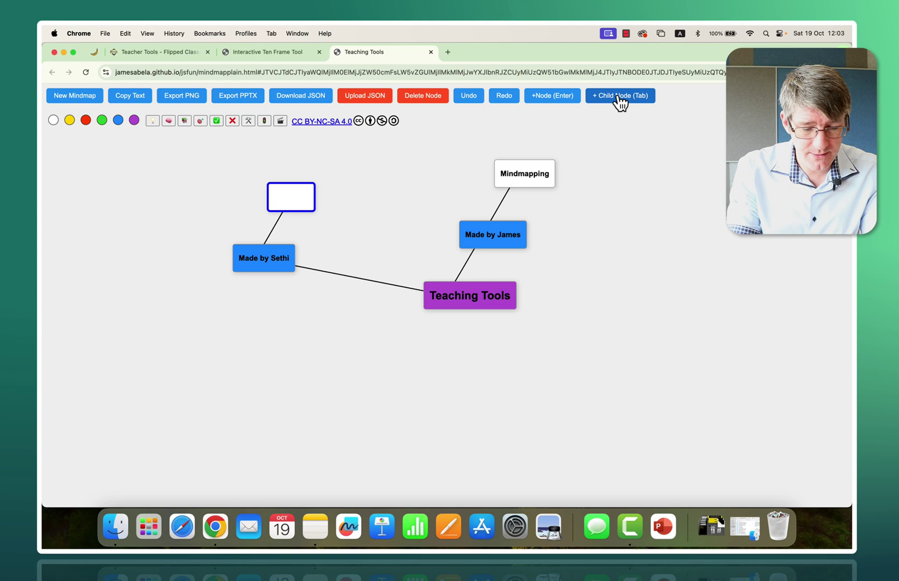
type("Ten Frame")
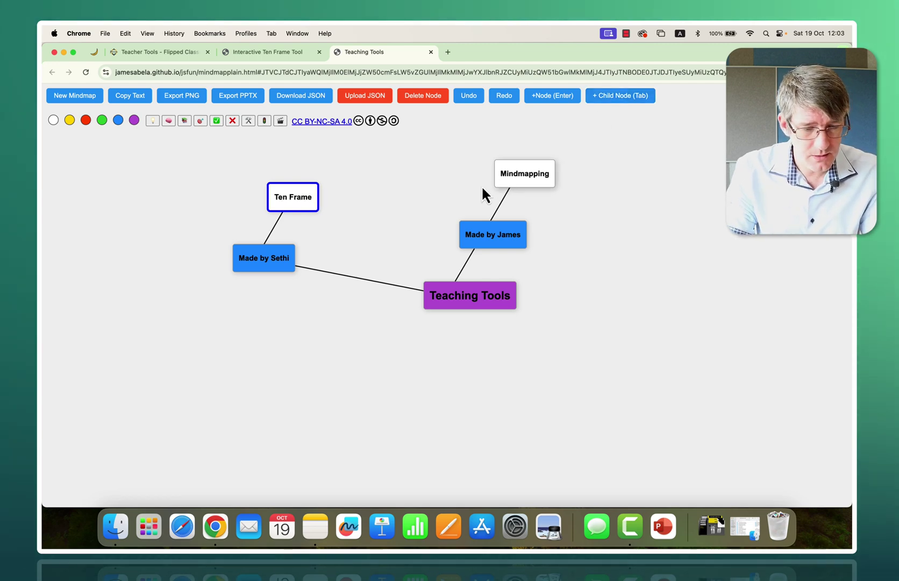
Add 'Word highlighter' under the left author node and drag it down-left.
left_click(253, 265)
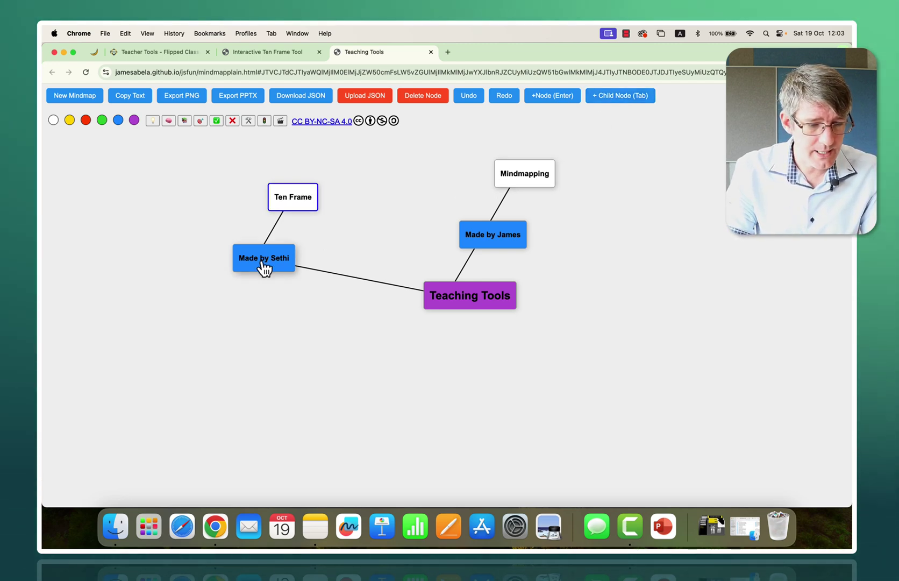
left_click(638, 100)
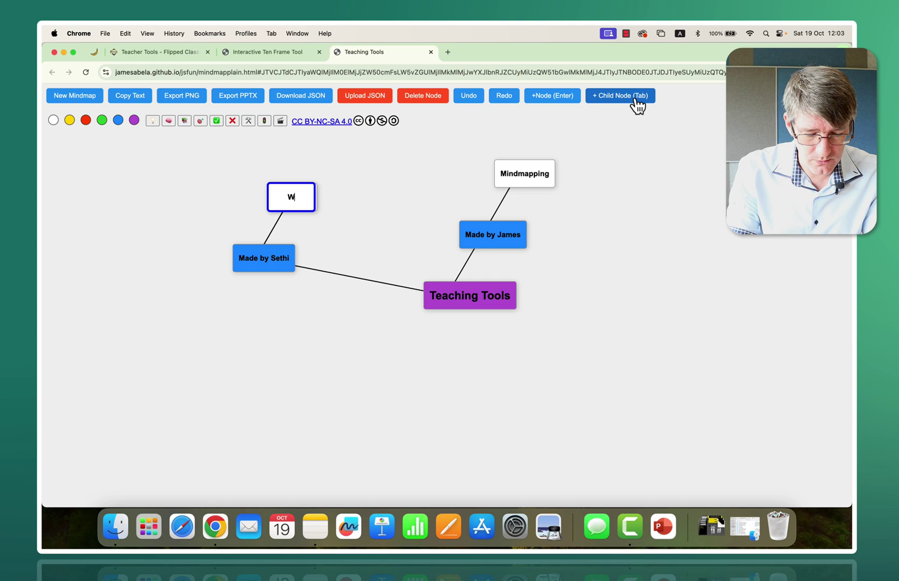
type("Word highlighter")
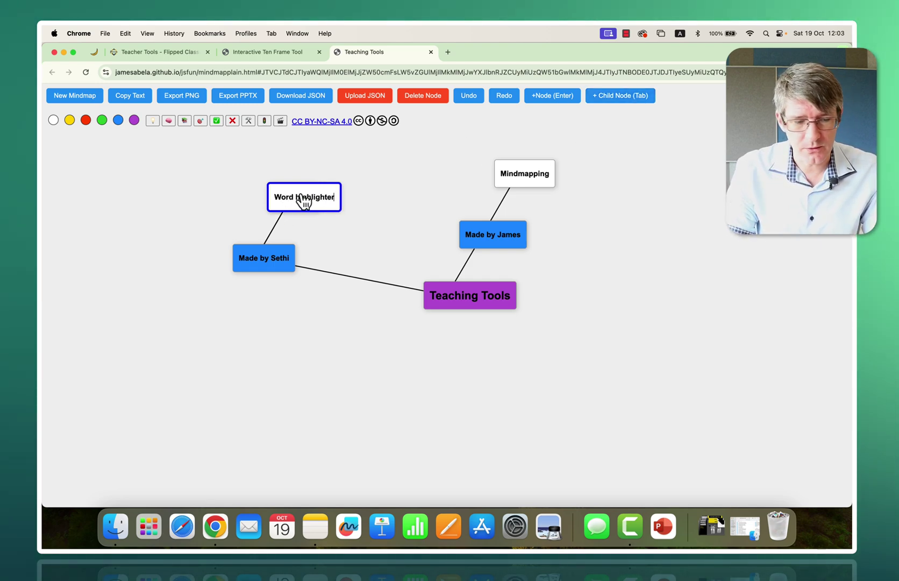
mouse_move(303, 201)
left_mouse_down()
mouse_move(158, 309)
mouse_move(161, 358)
left_mouse_up()
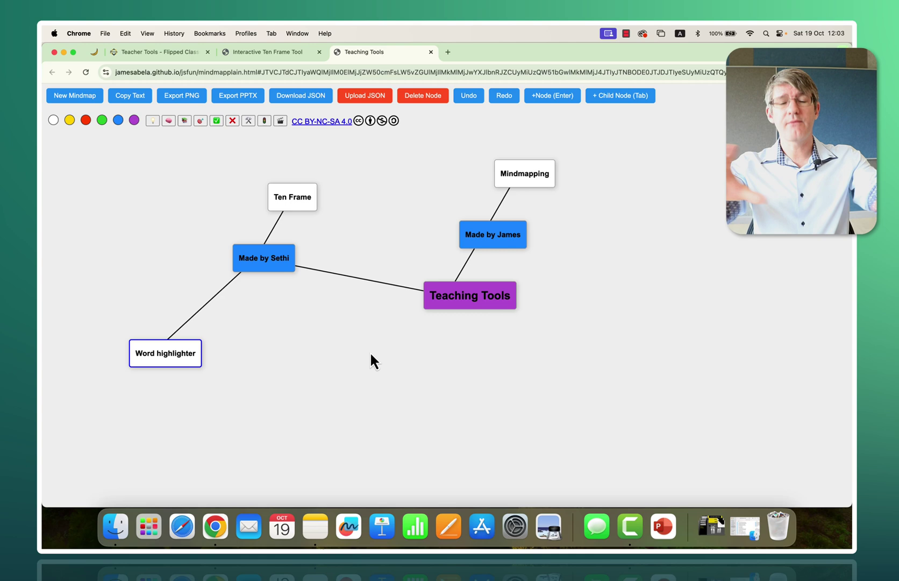